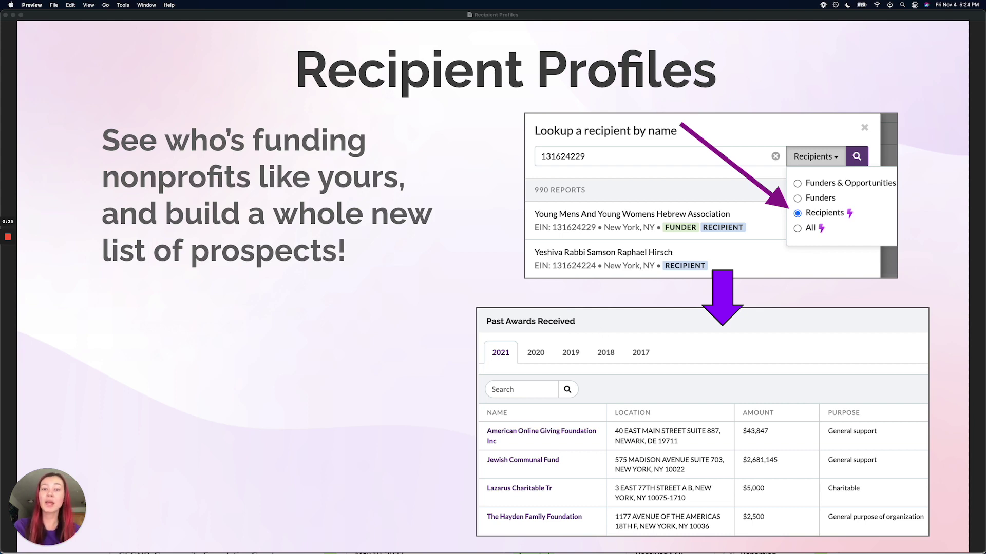
Switch from the Preview slide to the Instrumentl Master Tracker in Chrome
key(super+Tab)
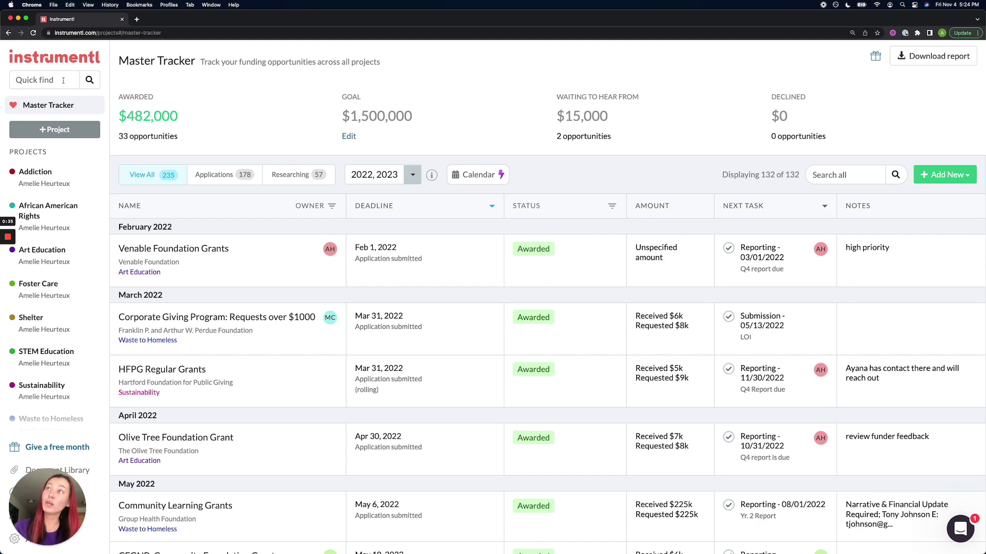
Search 'maryland spca' limited to Recipients and open Maryland Spca Inc's 990 report
click(63, 80)
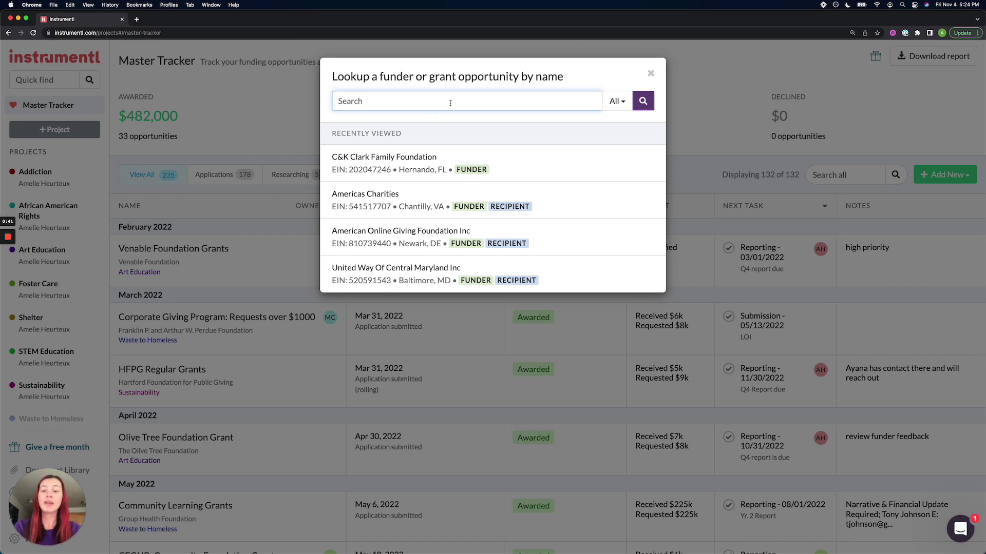
text(maryland spca)
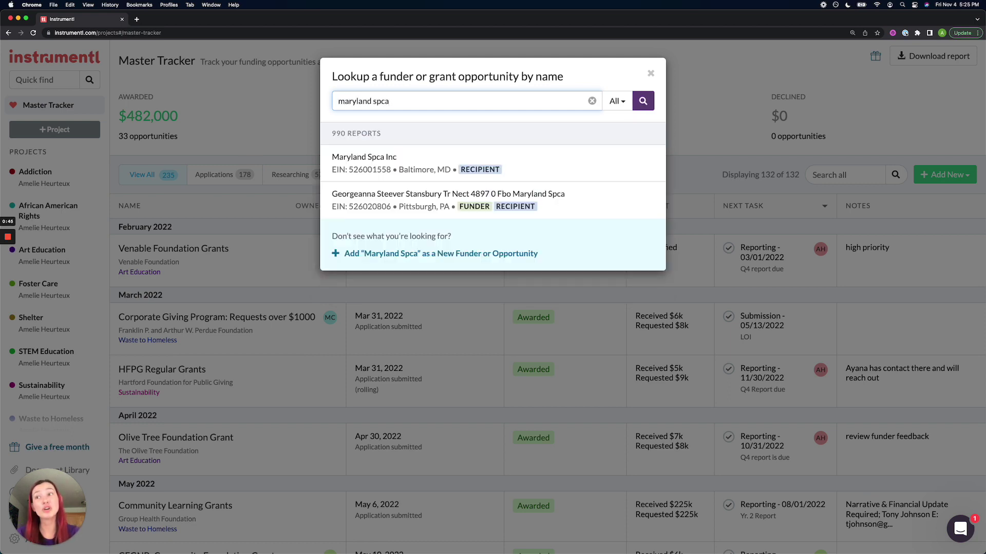
click(619, 104)
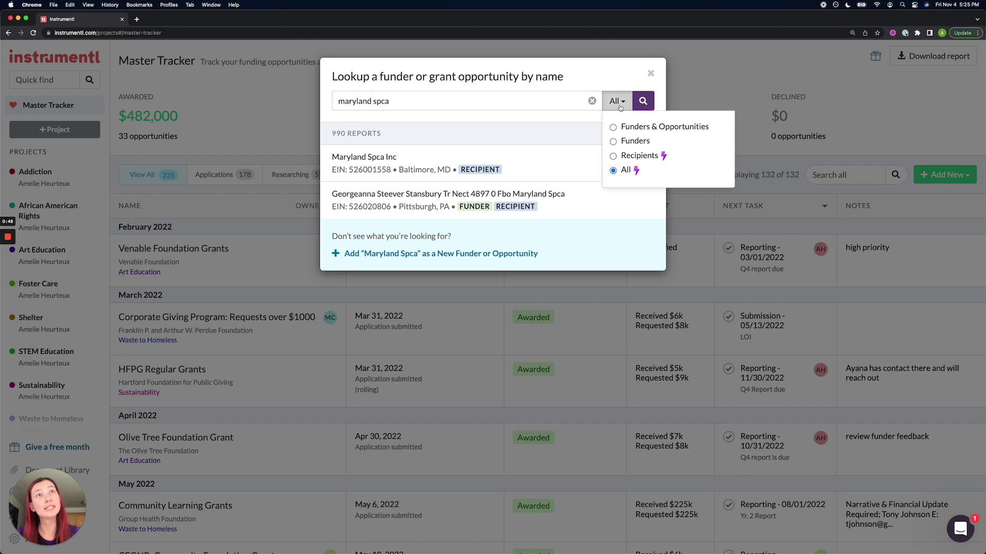
click(613, 156)
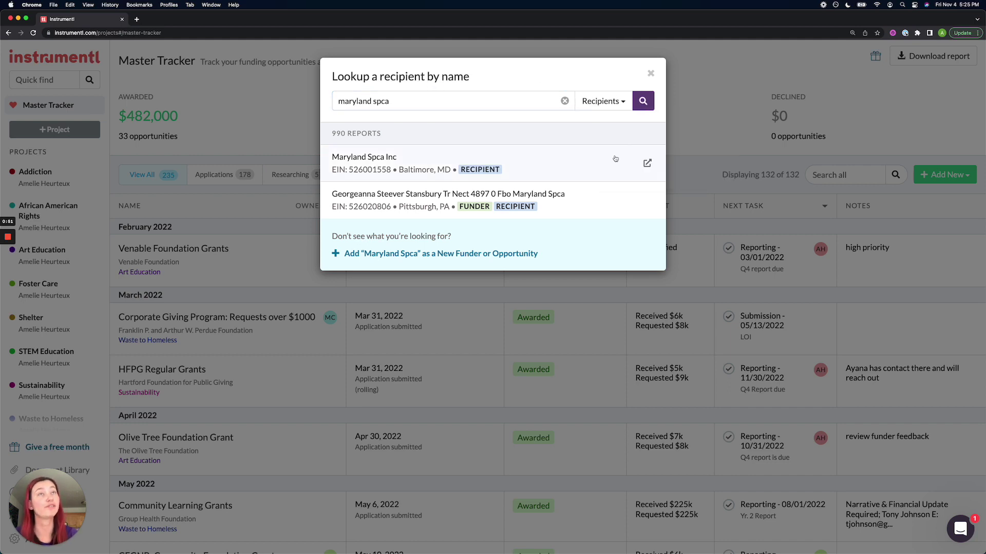
click(584, 160)
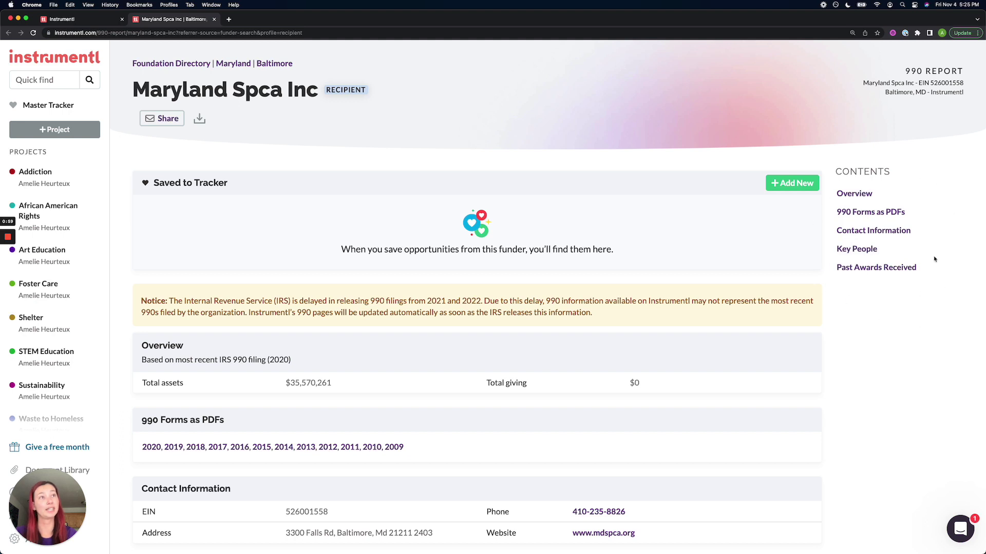
Jump to Past Awards Received and highlight the first 2021 award: $39,407 general support
click(905, 270)
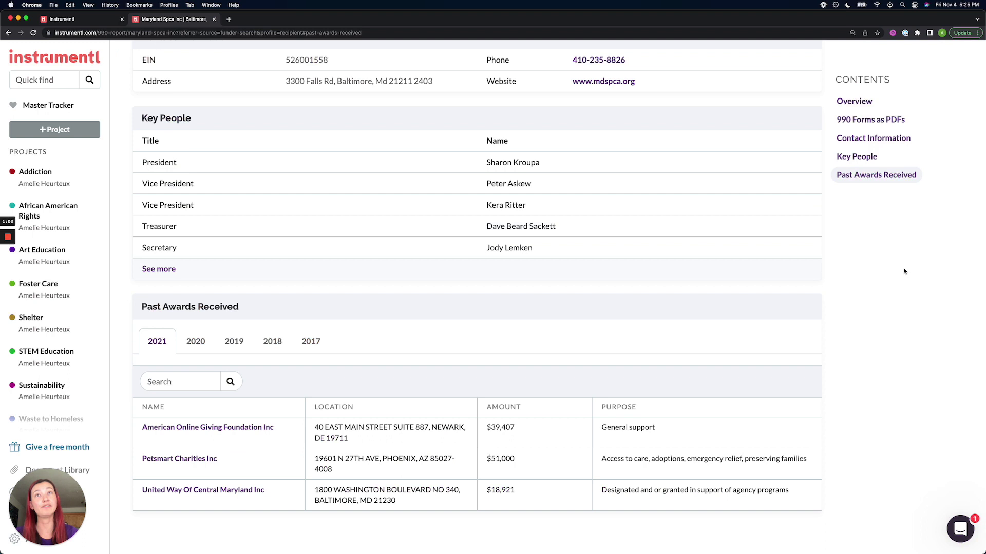
drag(250, 310, 141, 311)
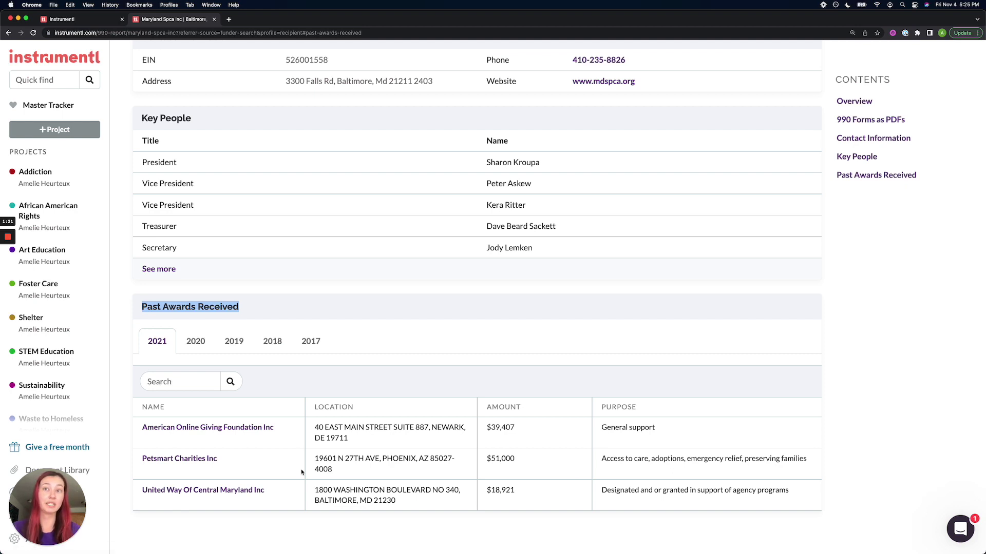
drag(359, 438, 314, 432)
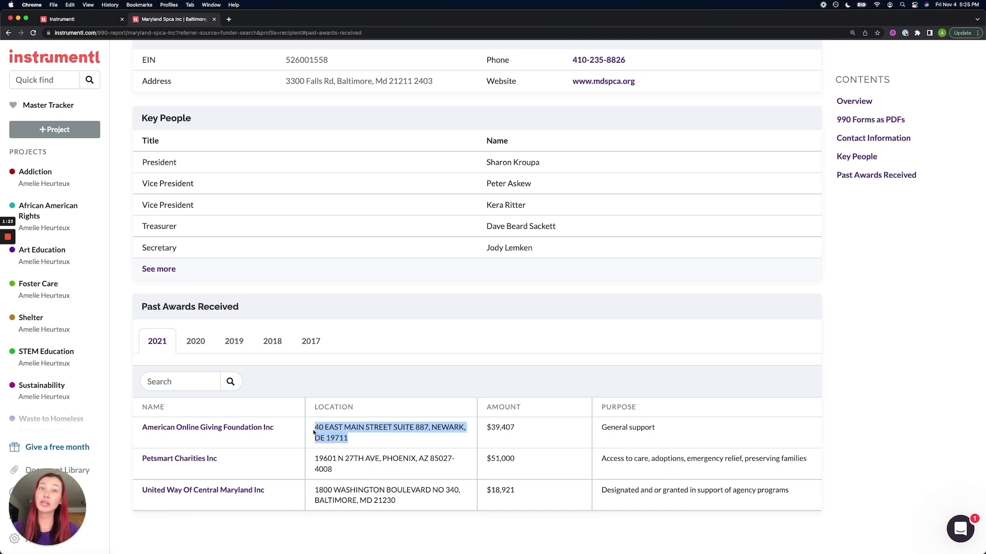
drag(515, 428, 488, 427)
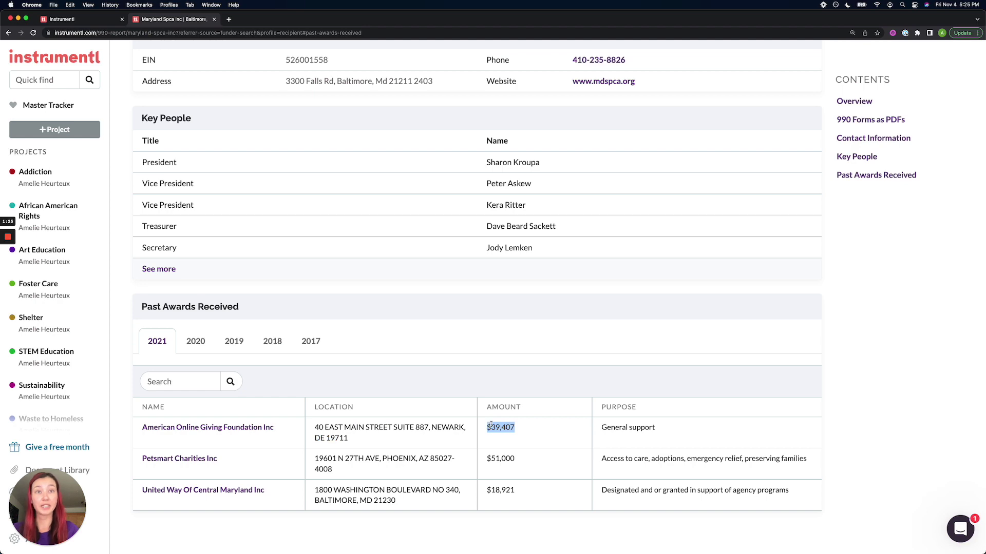
drag(660, 435, 601, 433)
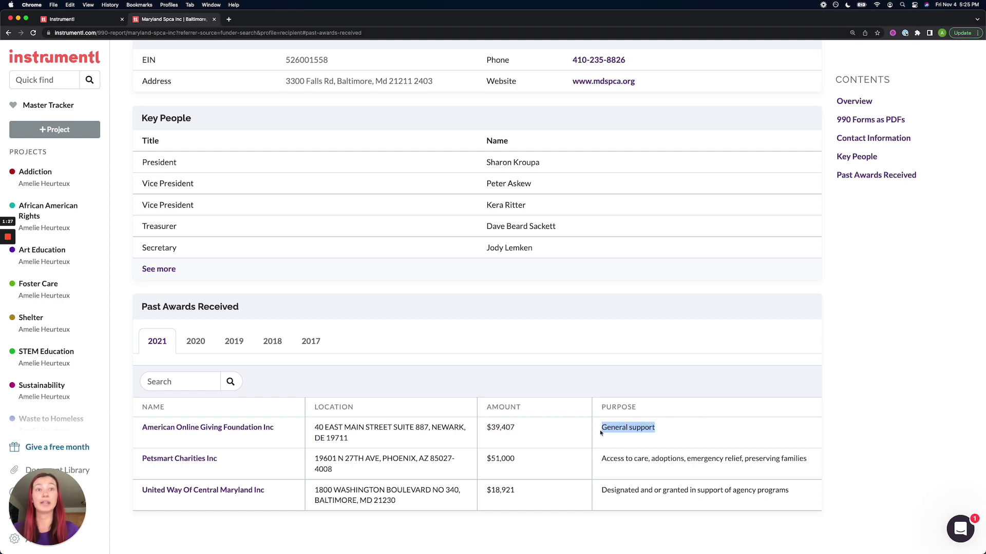
click(196, 342)
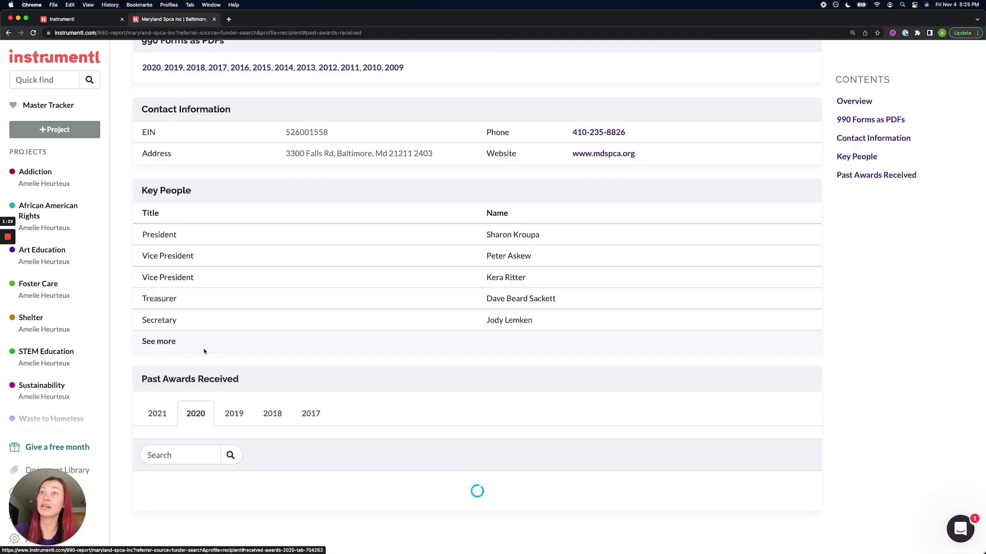
click(234, 348)
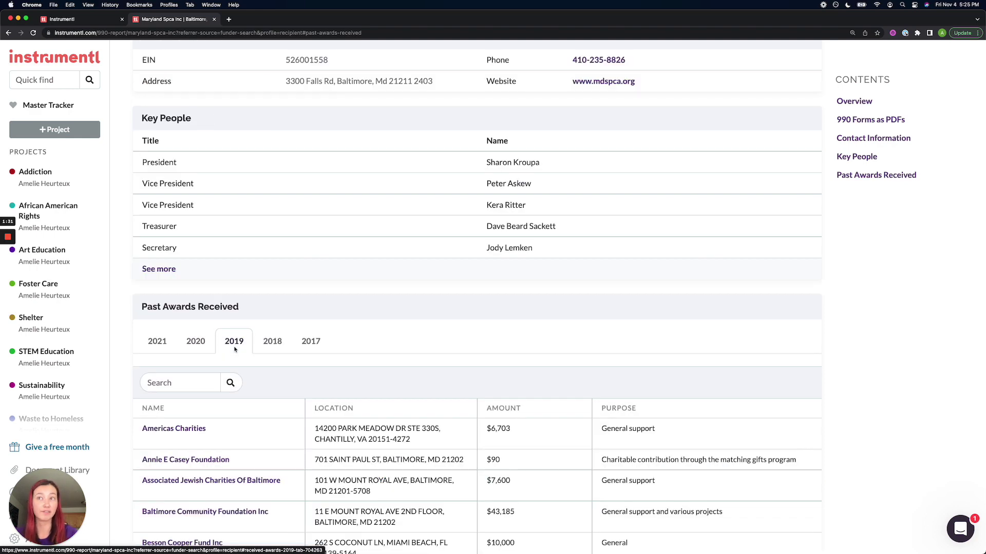
click(161, 348)
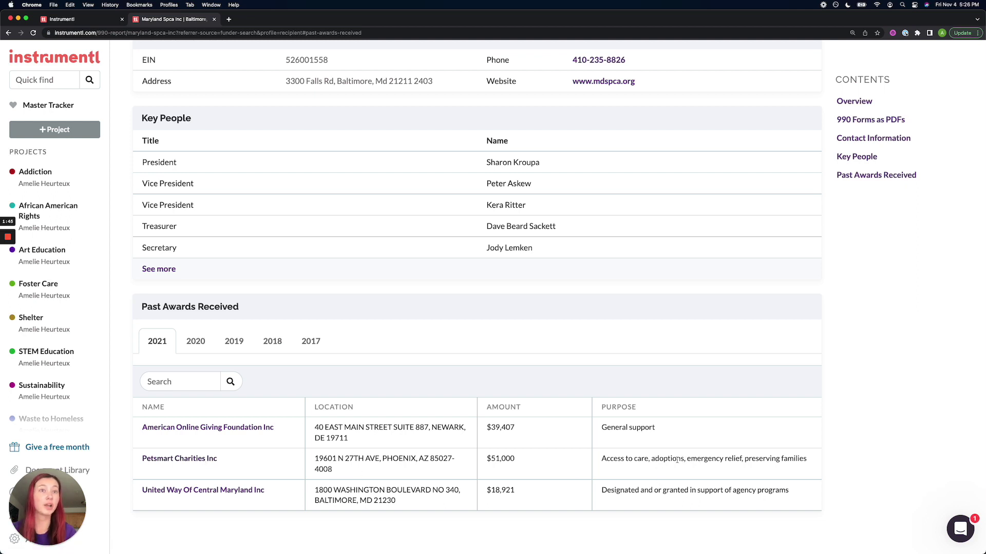
drag(648, 462, 796, 467)
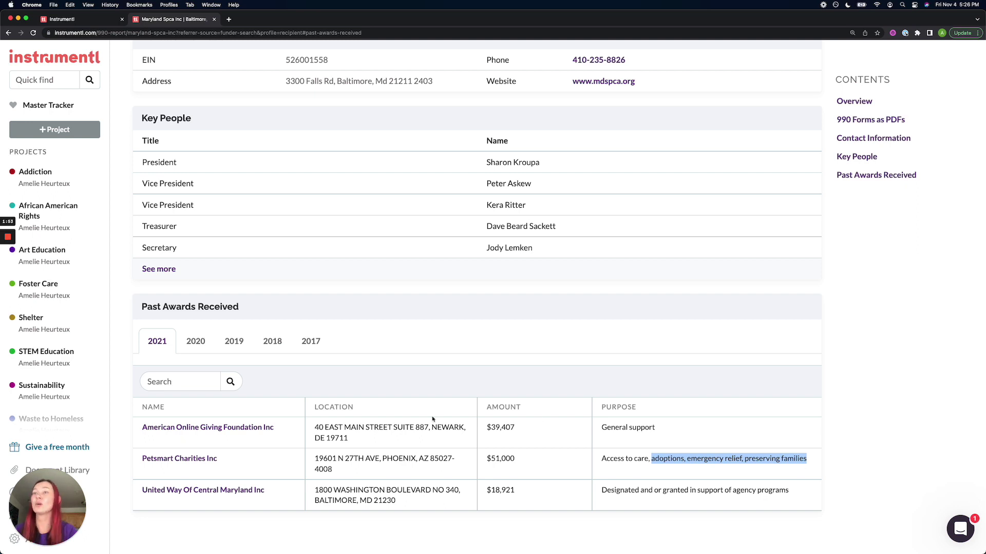
Open Petsmart Charities Inc's report, review its Active Opportunities, and open Adoption Partnerships
super+click(205, 459)
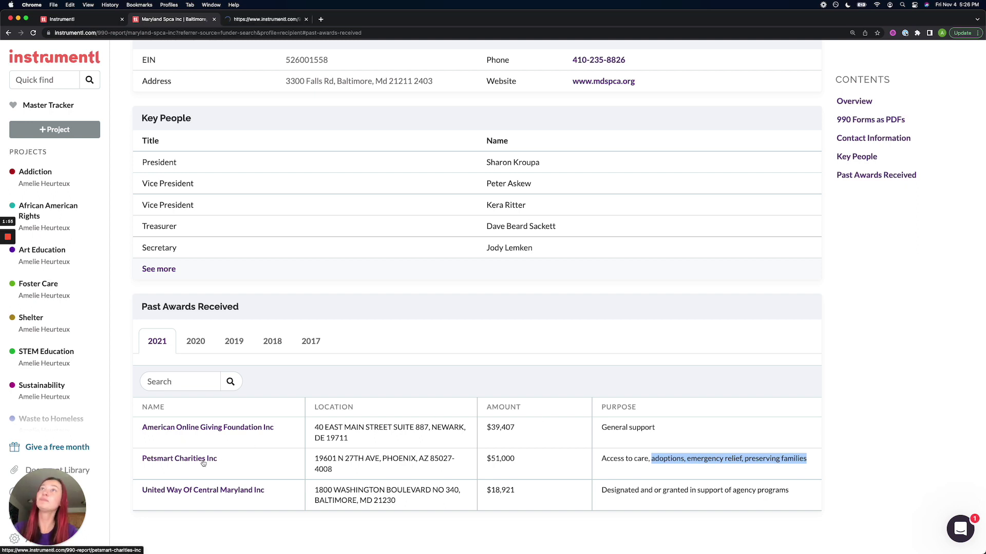
click(265, 21)
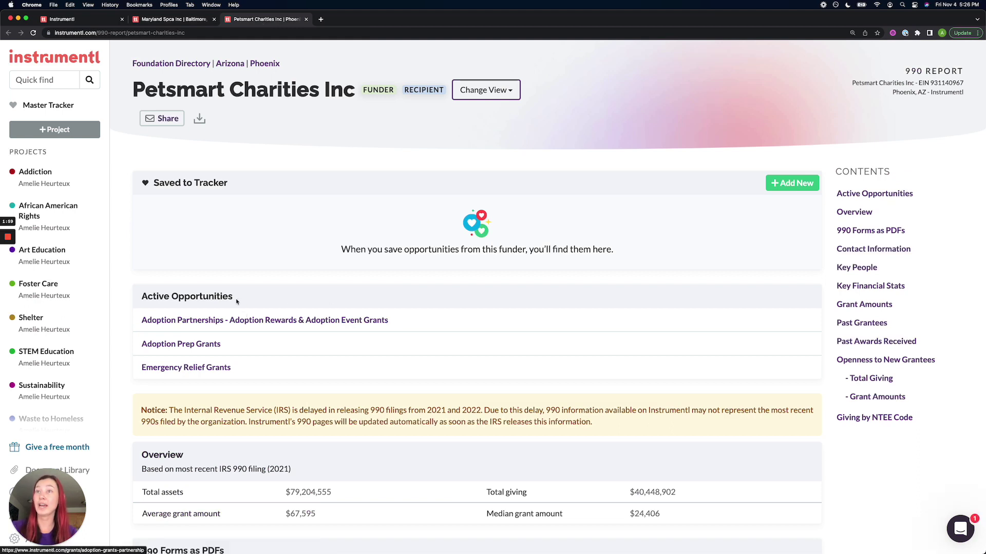
drag(237, 296, 142, 303)
scroll(509, 380, down, 15)
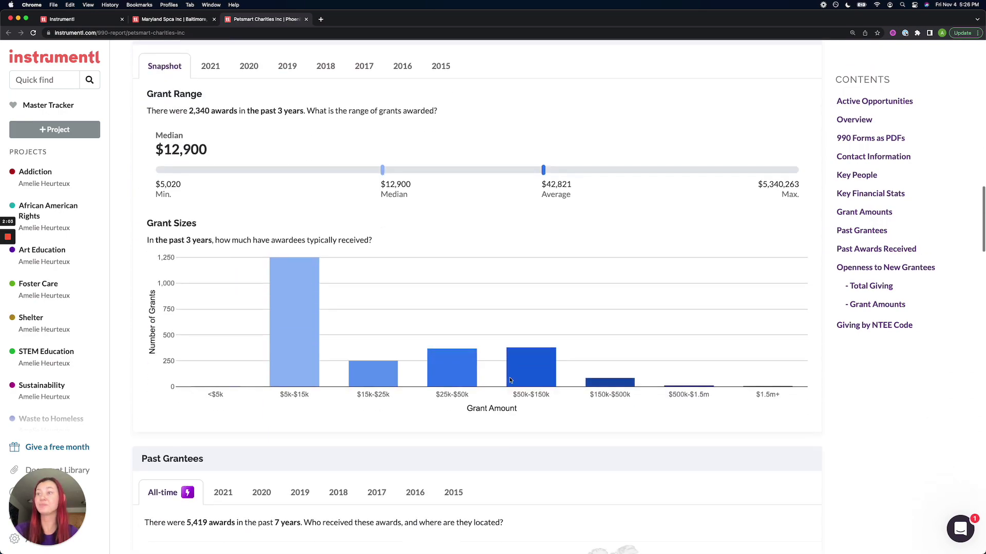
scroll(510, 380, up, 20)
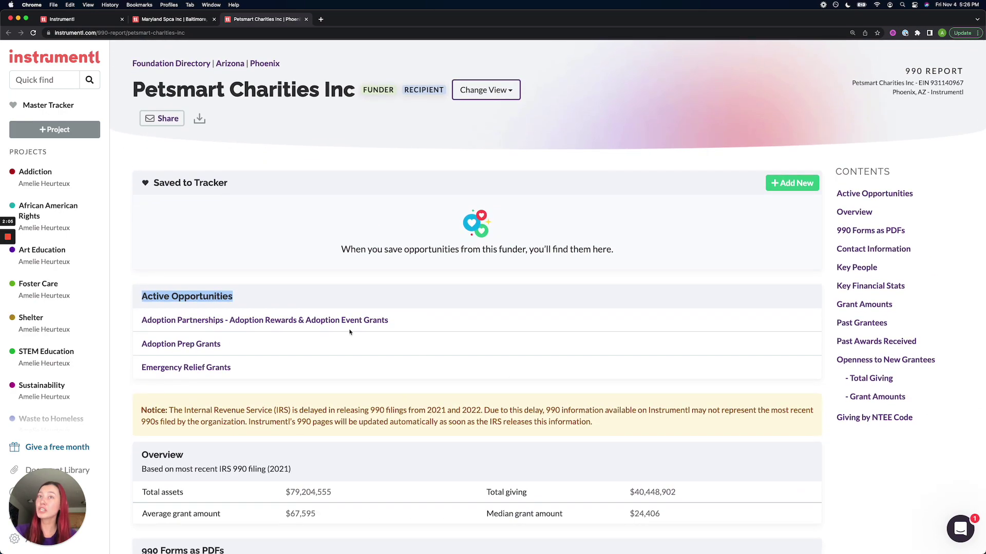
click(301, 302)
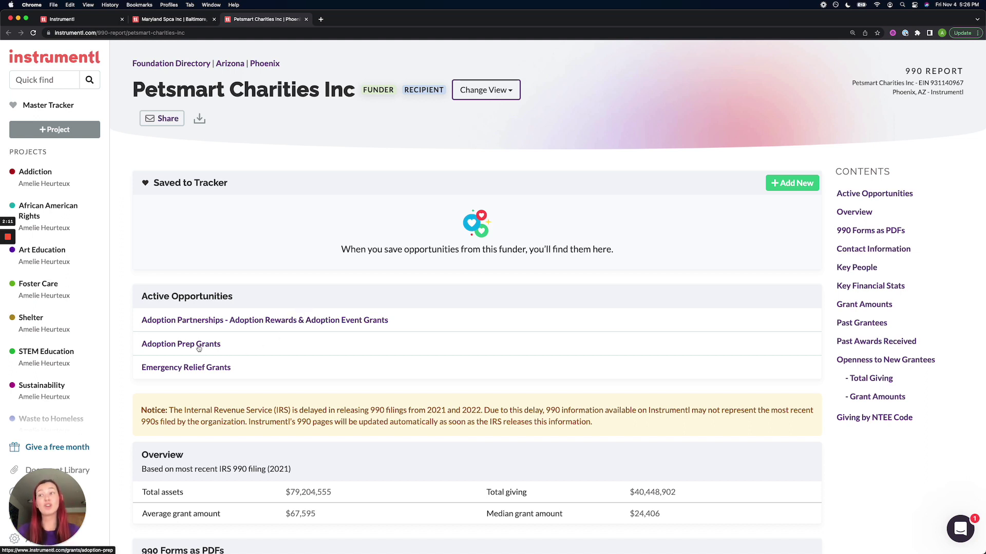
super+click(210, 323)
Review the Adoption Partnerships details: adoption rewards up to $400,000, event grants up to $5,000
click(355, 19)
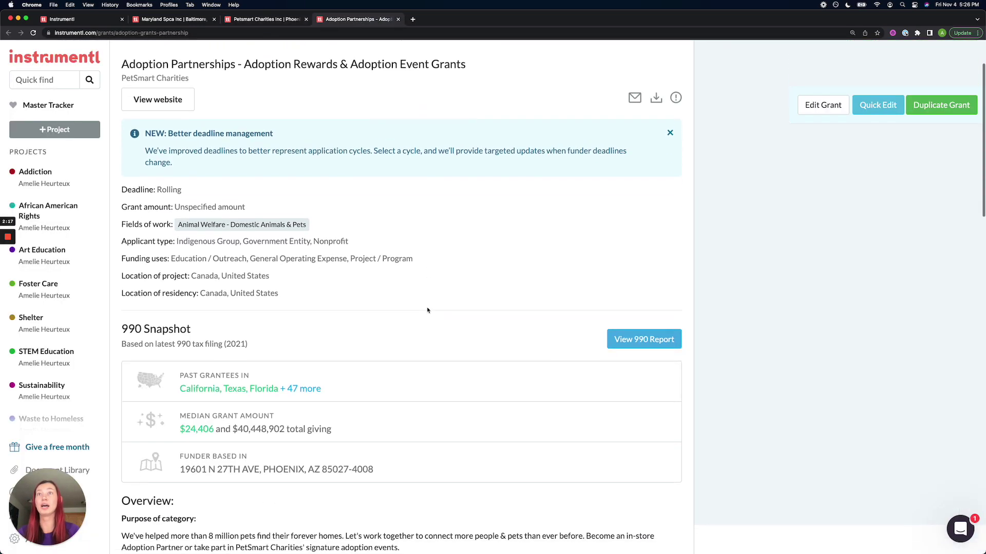
scroll(427, 310, down, 3)
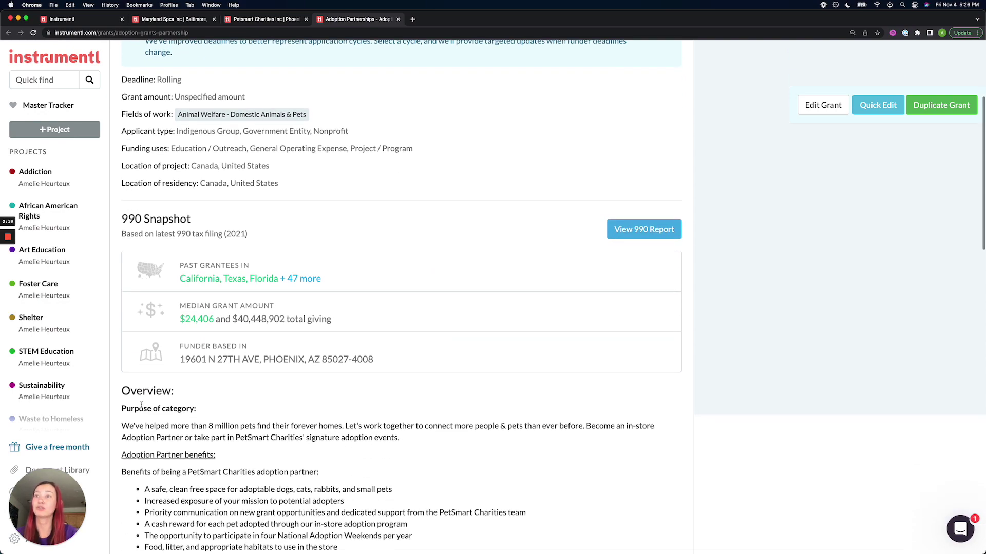
triple_click(229, 397)
scroll(229, 396, down, 15)
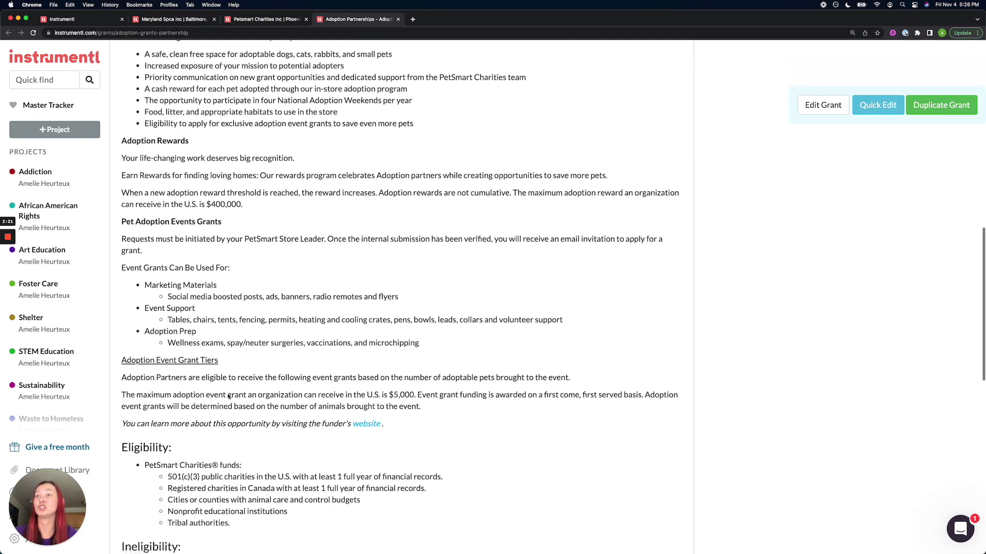
scroll(228, 396, up, 7)
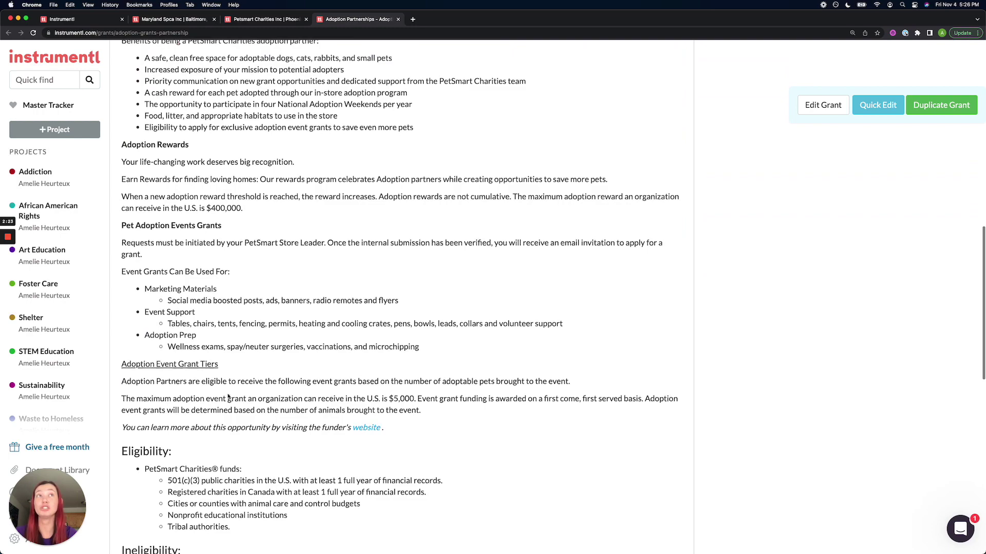
scroll(227, 394, up, 8)
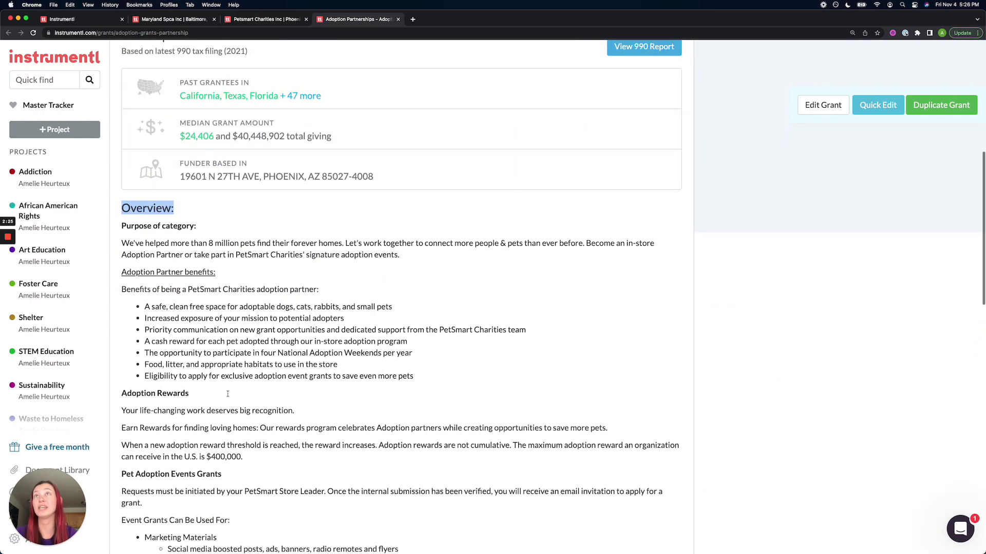
scroll(227, 394, up, 4)
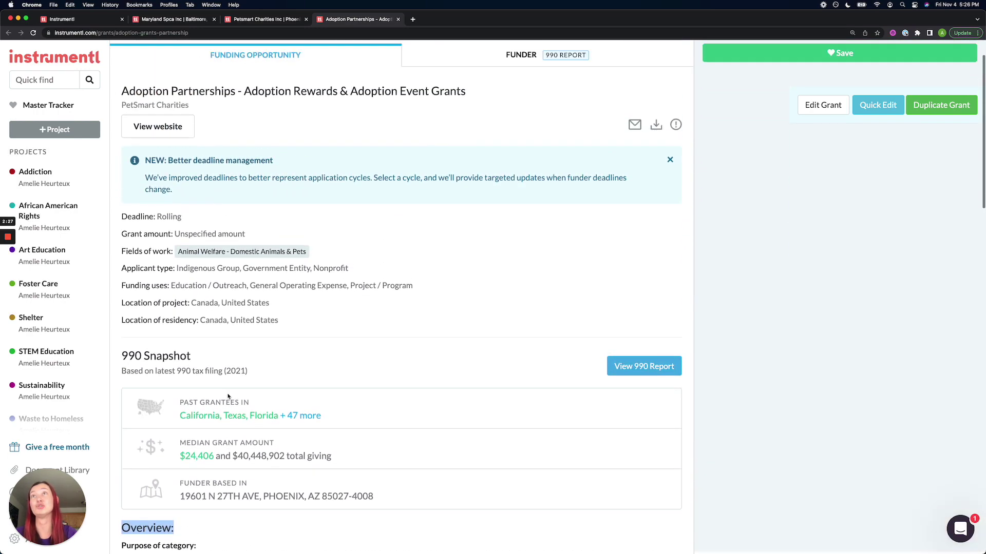
Save the grant to the Foster Care project tracker with status Researching
click(785, 59)
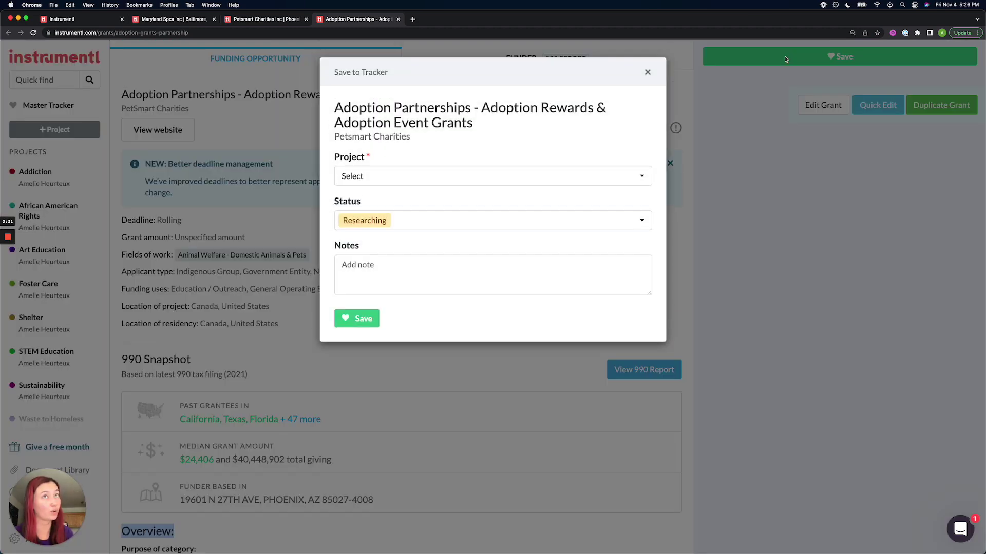
click(421, 181)
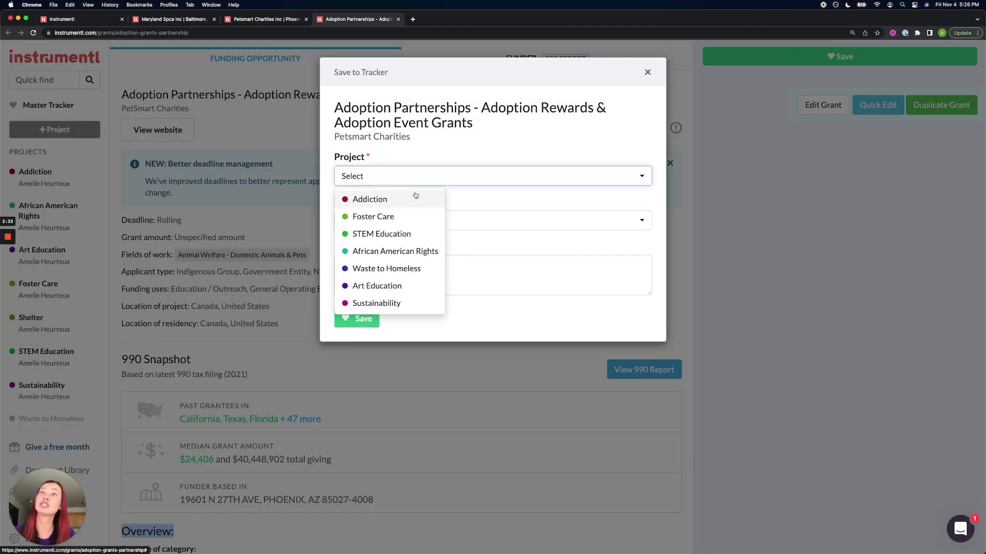
click(414, 195)
click(403, 176)
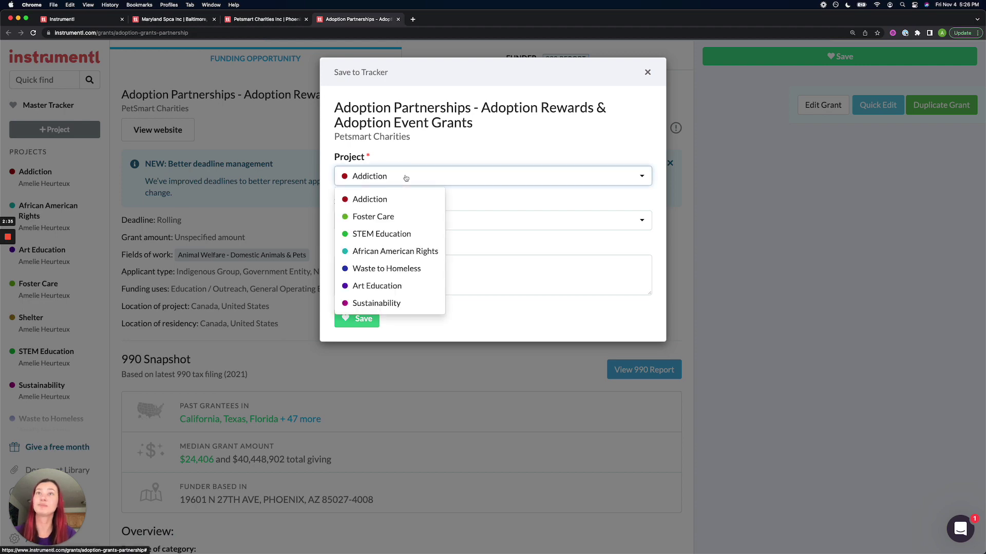
click(389, 218)
click(388, 220)
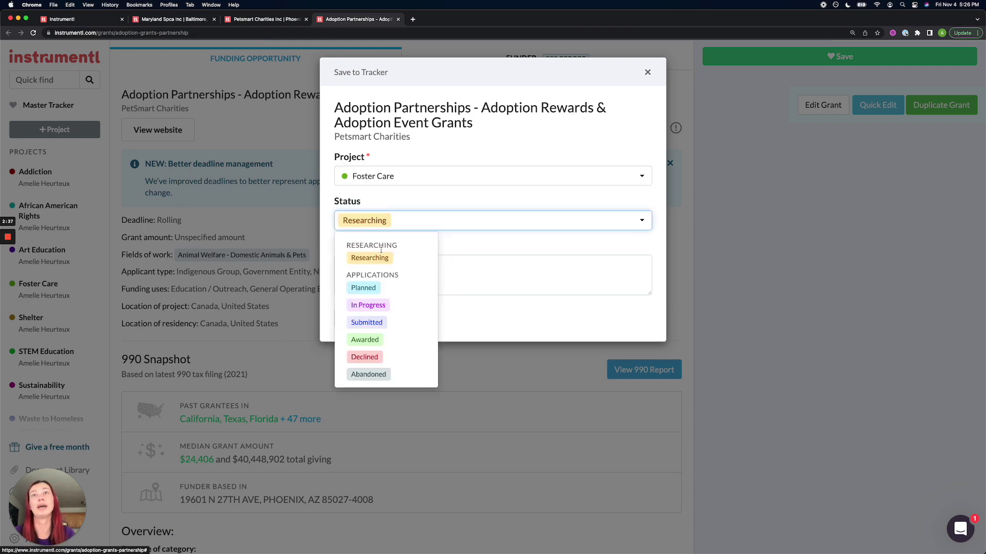
click(377, 259)
click(367, 318)
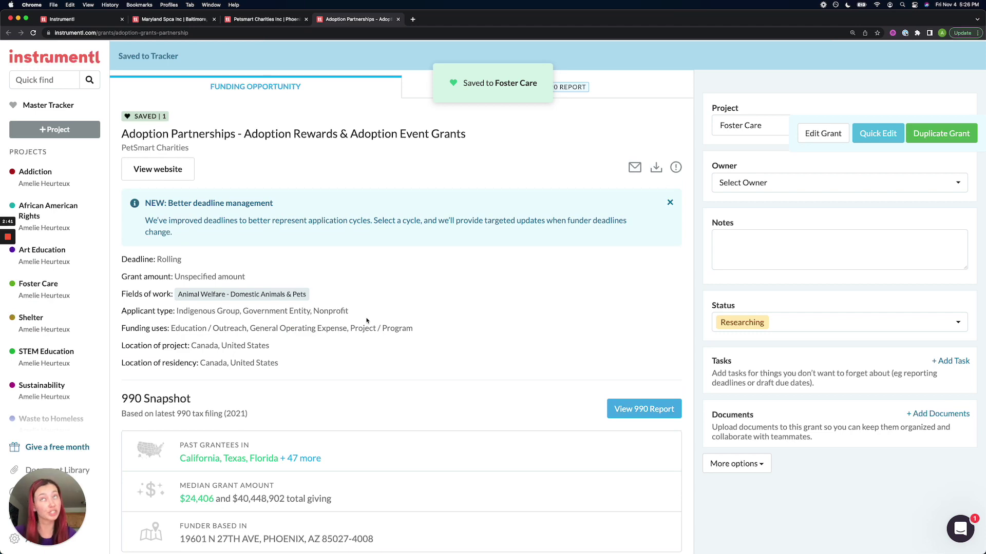
On the Maryland Spca report, show all 2020 past awards via Show More Results
click(184, 21)
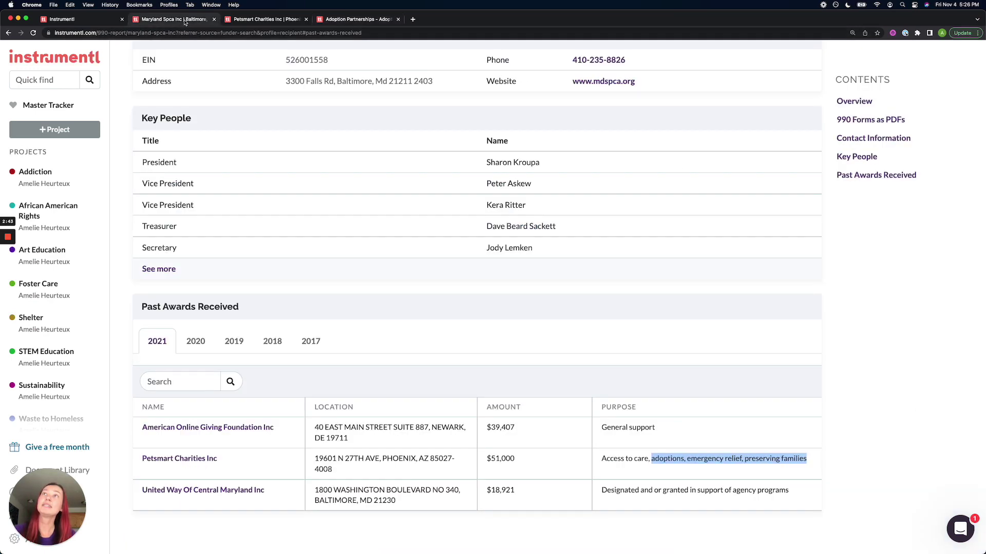
click(199, 340)
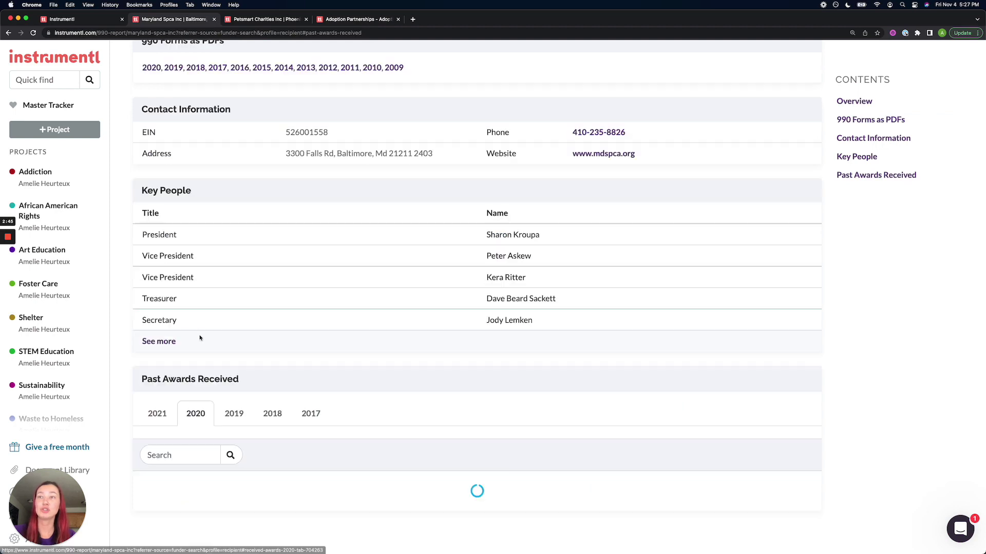
scroll(200, 339, down, 5)
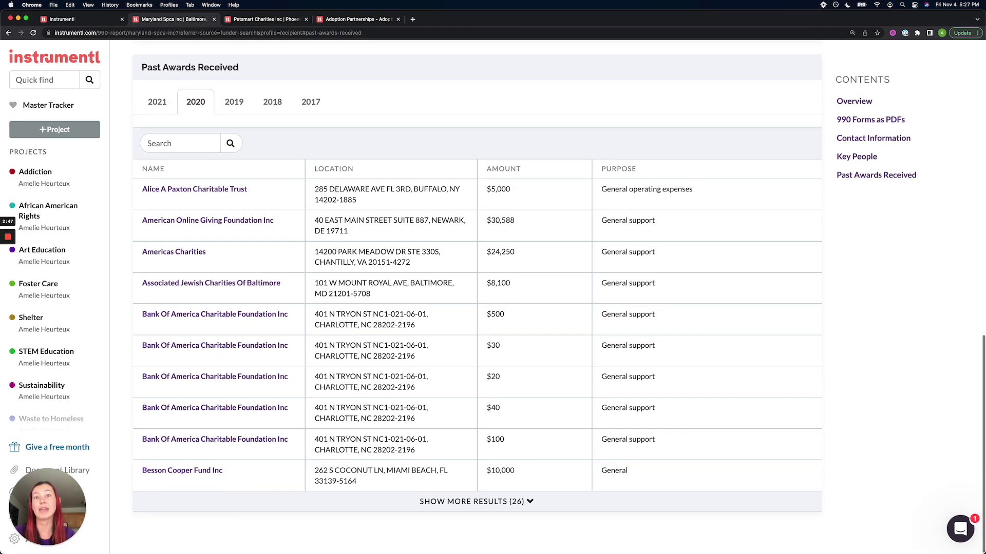
click(480, 502)
scroll(315, 469, down, 3)
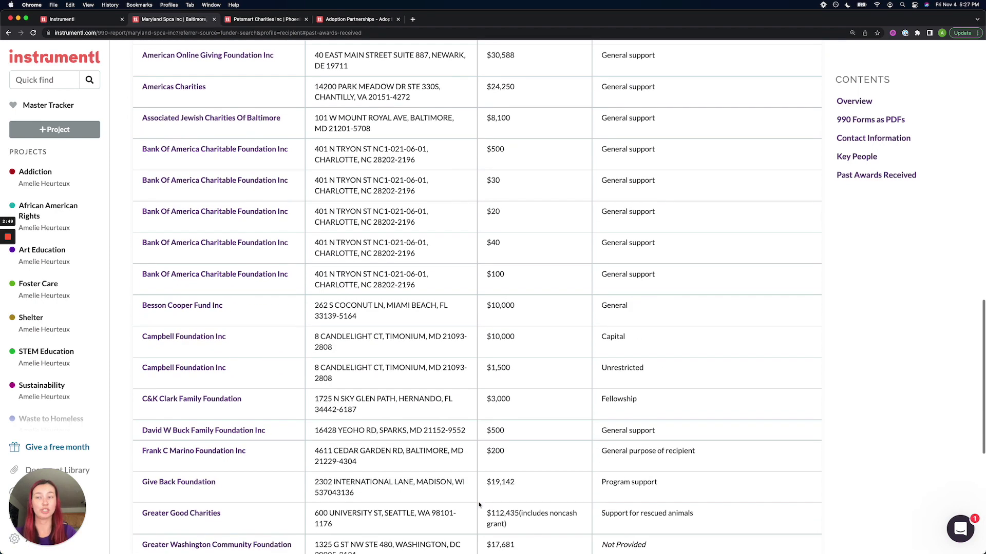
Open C&K Clark Family Foundation's 990 report from the 2020 awards table
click(220, 405)
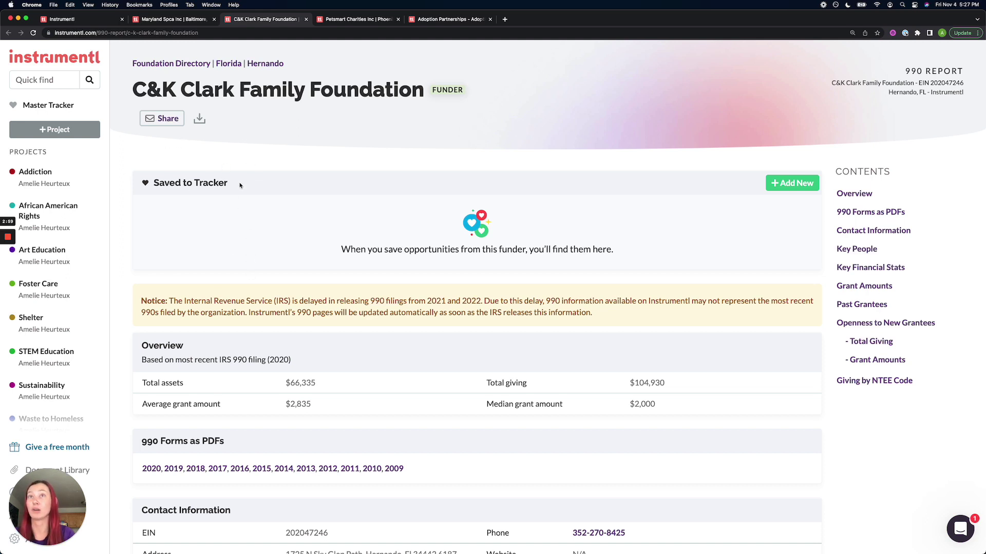
drag(184, 346, 134, 346)
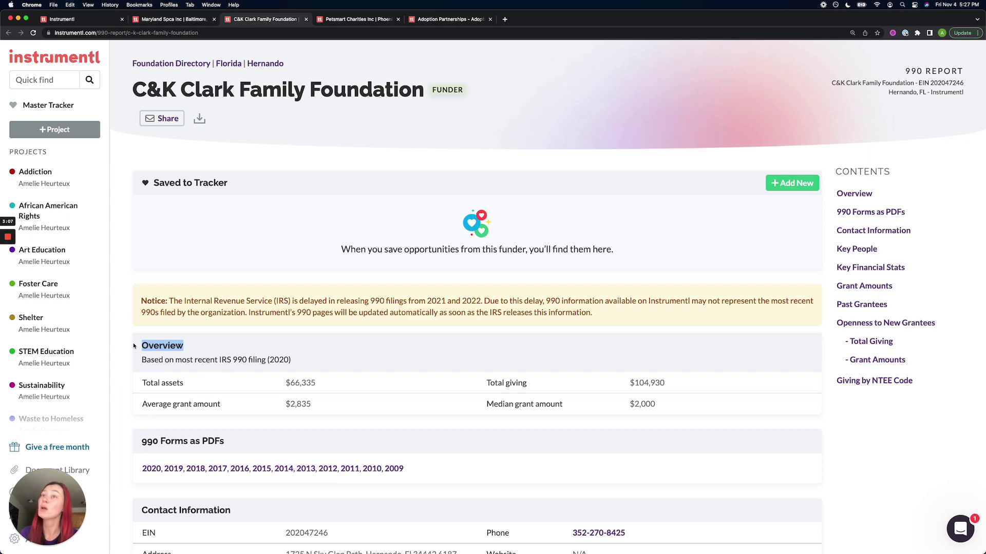
scroll(491, 380, down, 5)
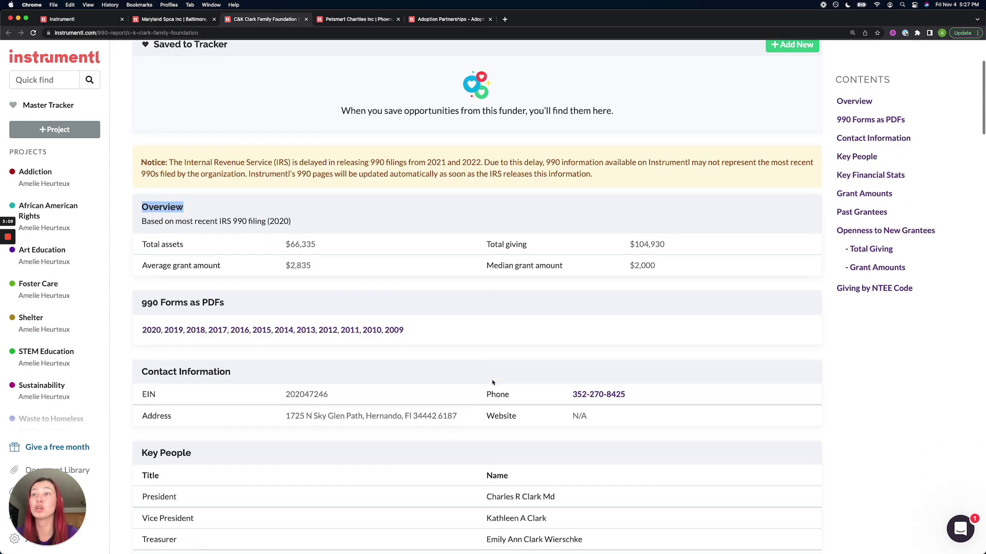
scroll(492, 383, down, 4)
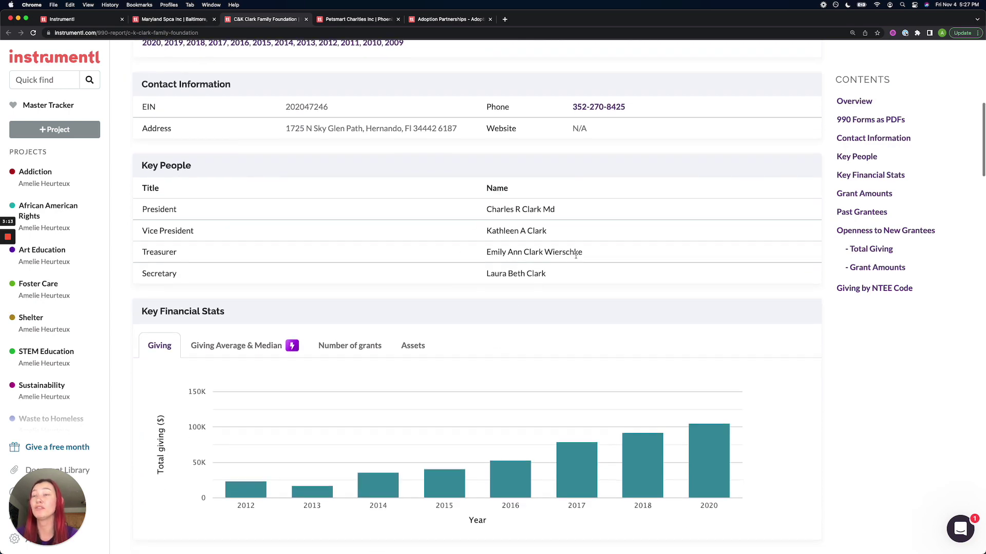
scroll(575, 255, down, 10)
scroll(576, 259, down, 8)
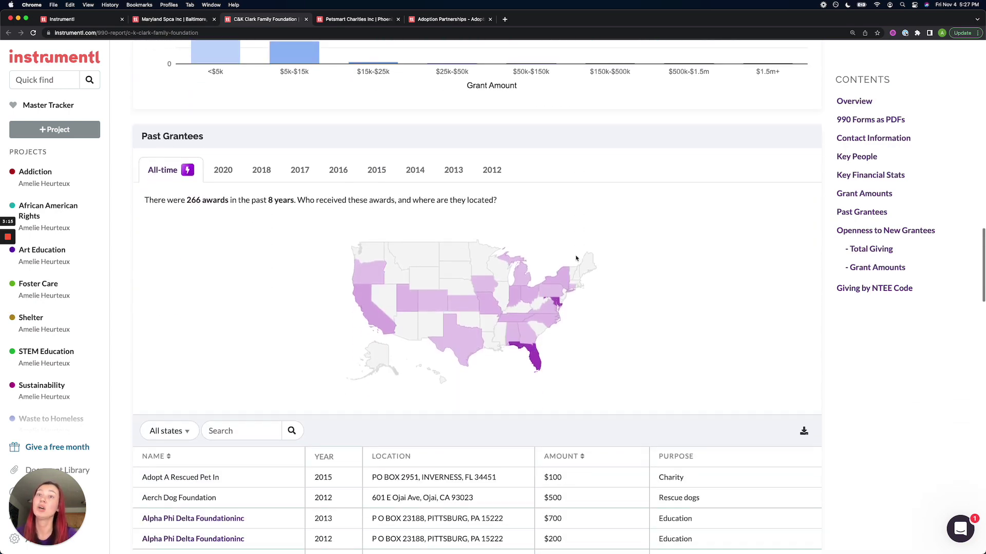
mouse_move(536, 303)
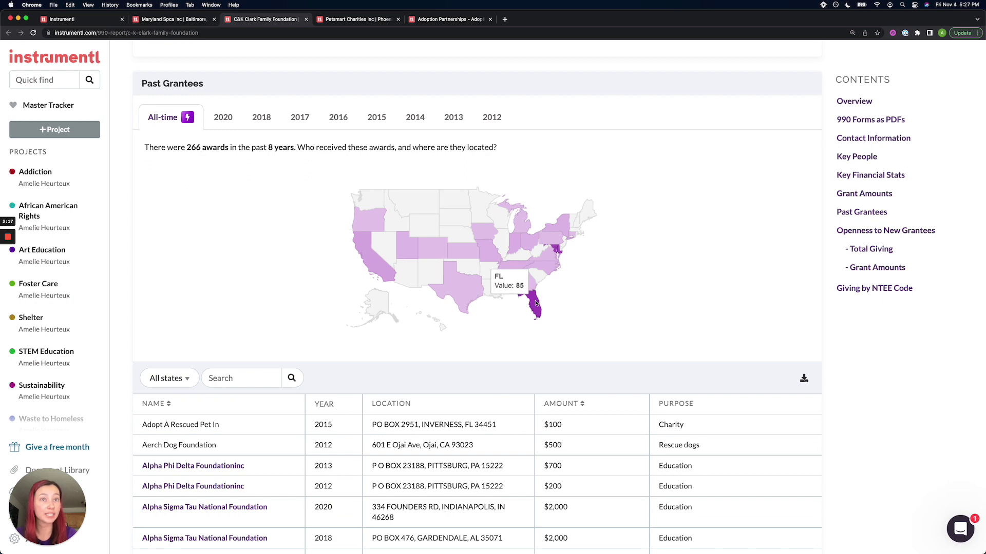
scroll(535, 303, down, 3)
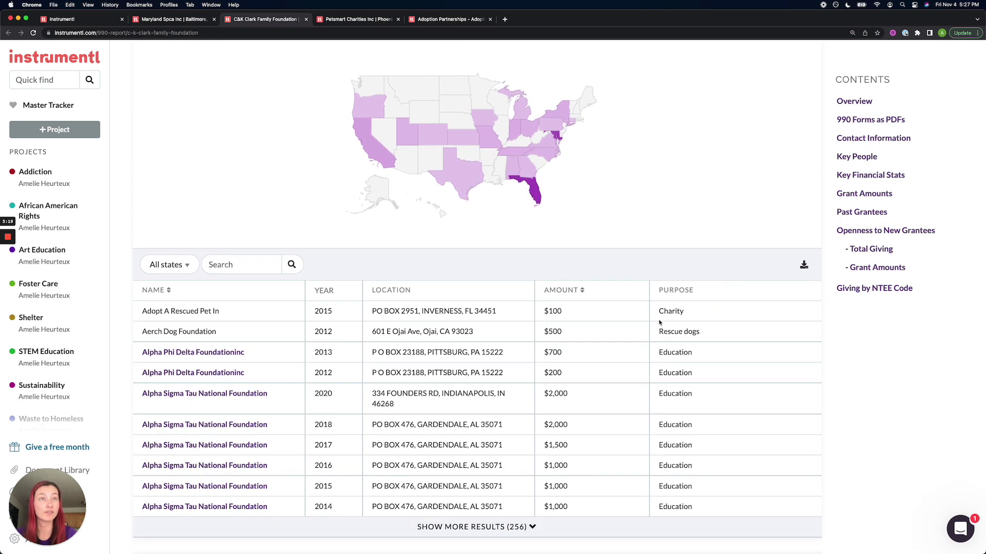
scroll(659, 323, down, 7)
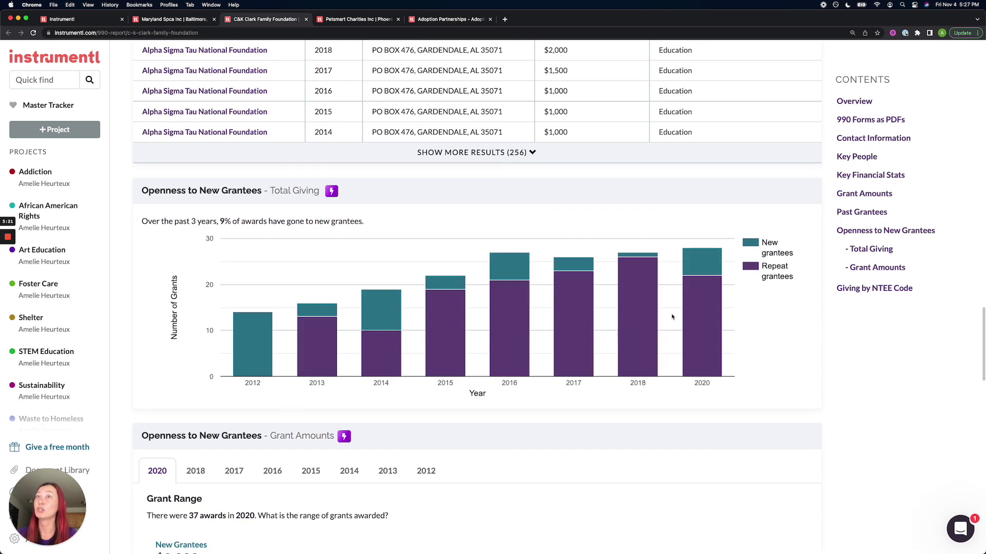
scroll(673, 316, down, 1)
mouse_move(712, 286)
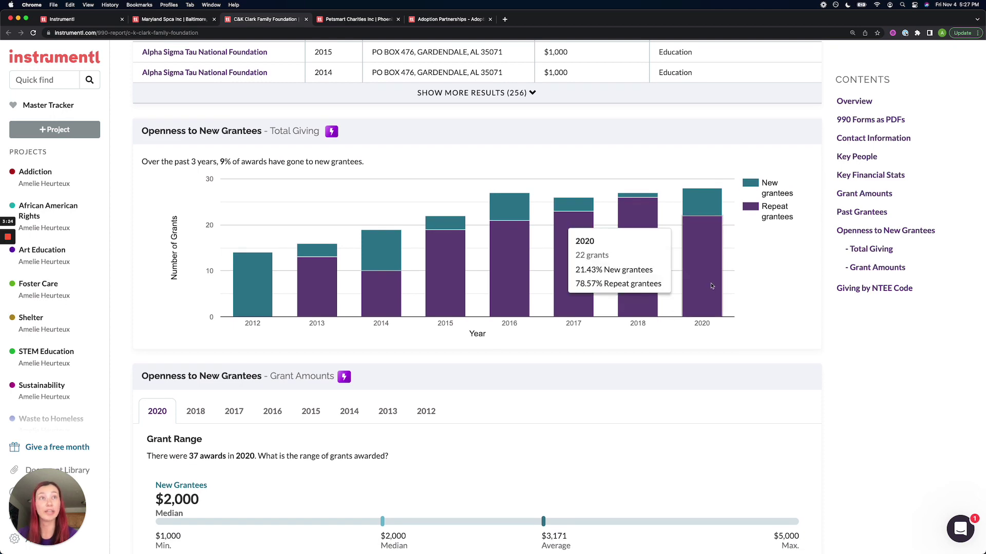
scroll(731, 350, down, 9)
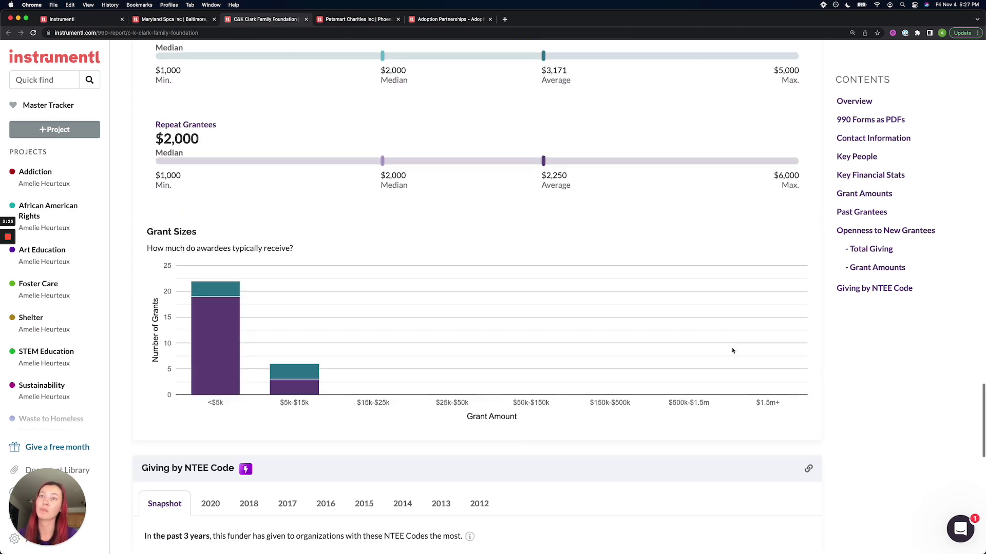
scroll(732, 351, down, 8)
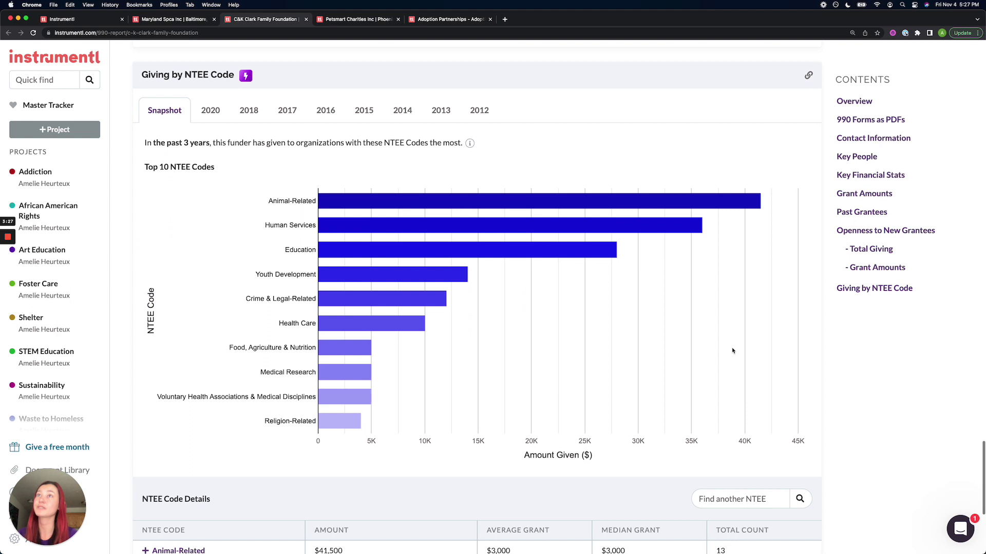
mouse_move(529, 203)
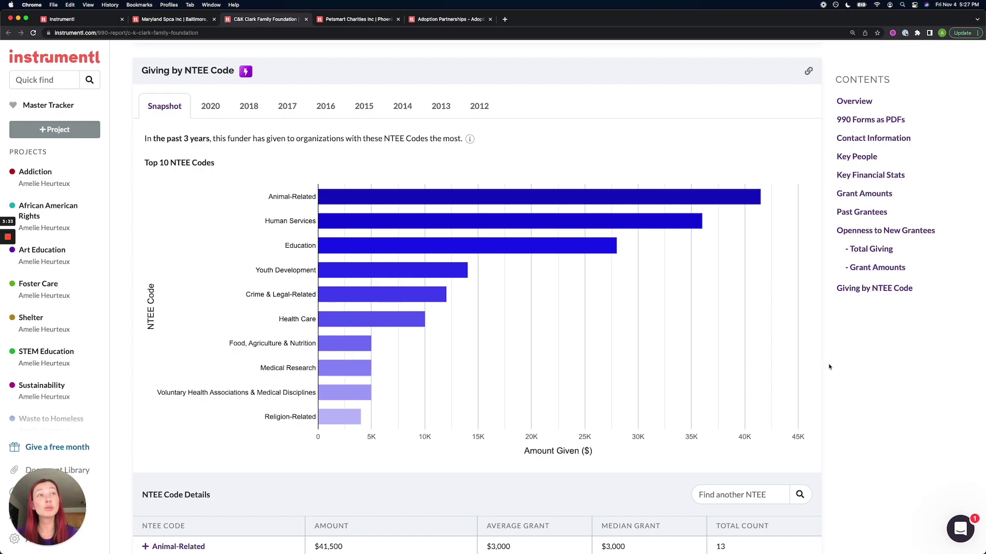
scroll(828, 367, up, 20)
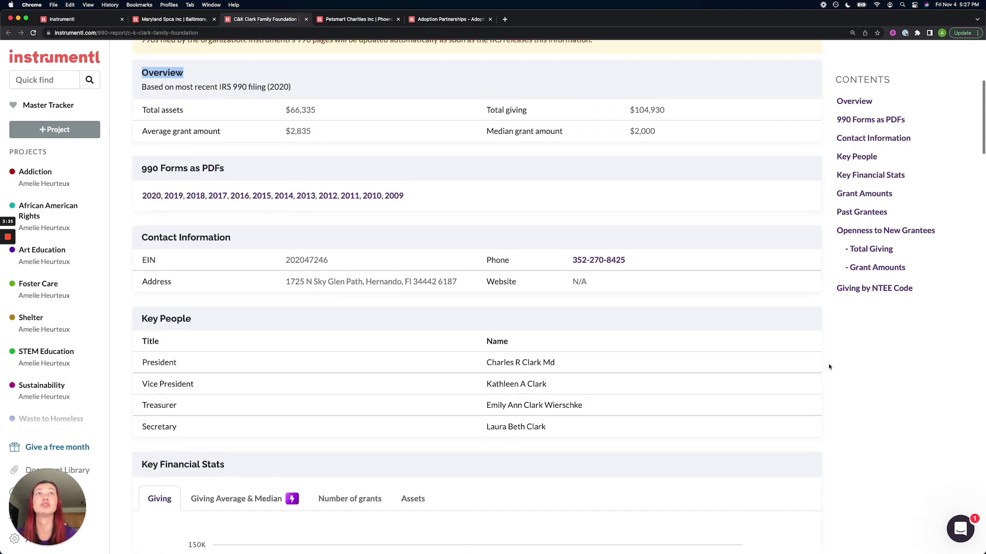
Add 'C&K Clark Grant' as a new funding opportunity and save it to Foster Care
scroll(829, 366, up, 5)
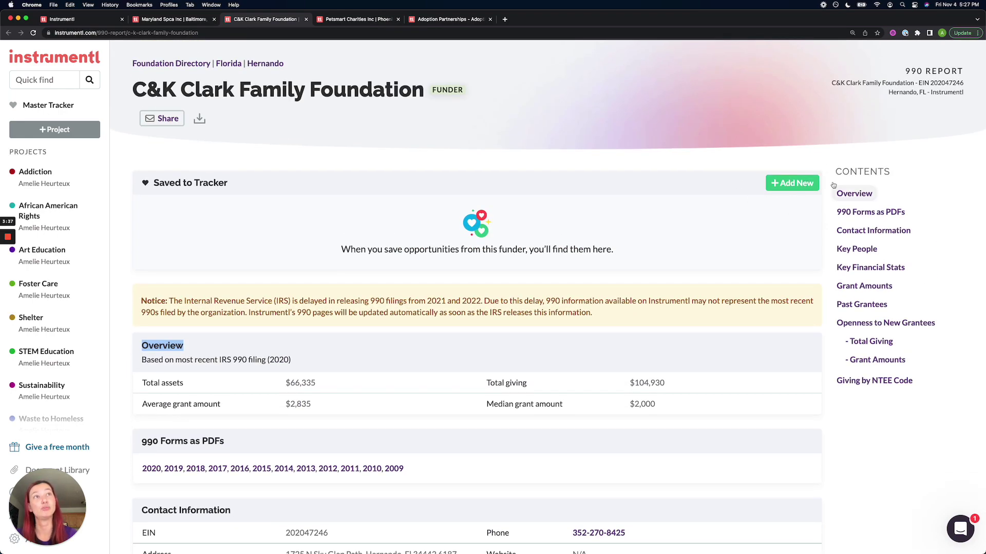
click(801, 187)
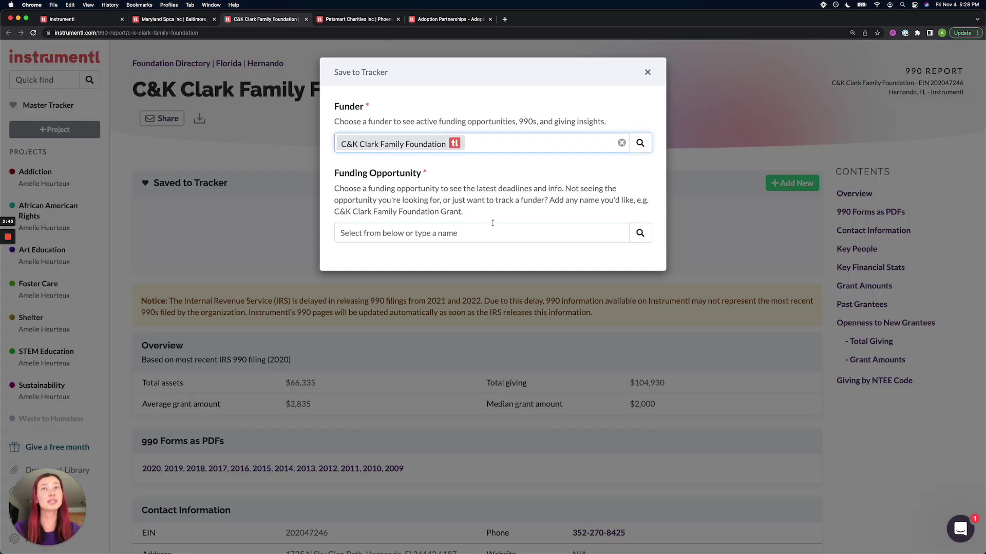
click(480, 233)
text(C&)
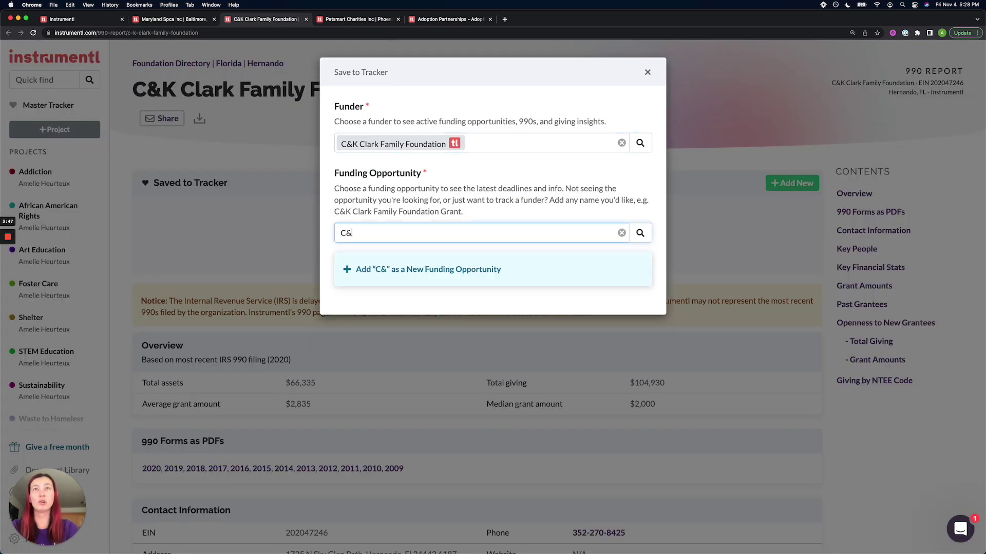
text(K Clark )
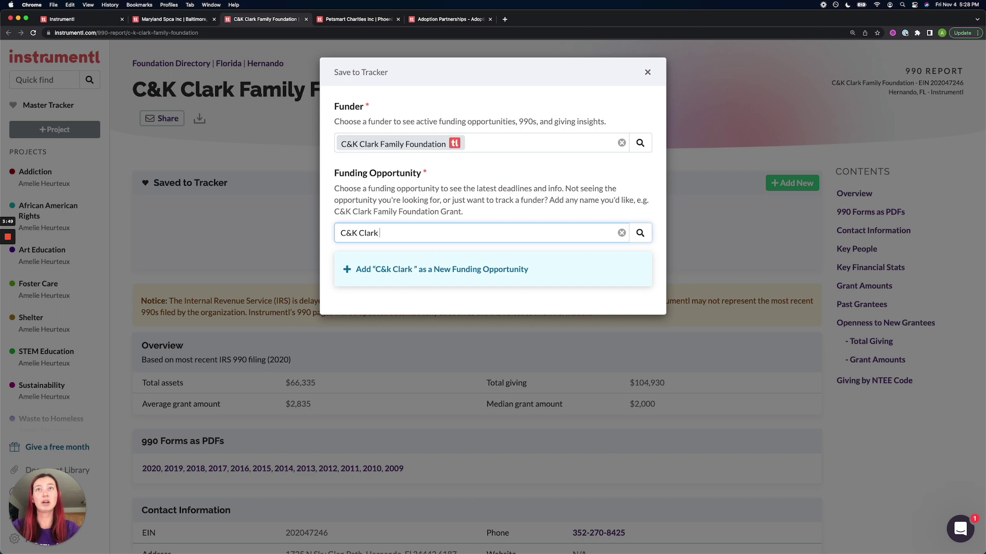
text(Grant)
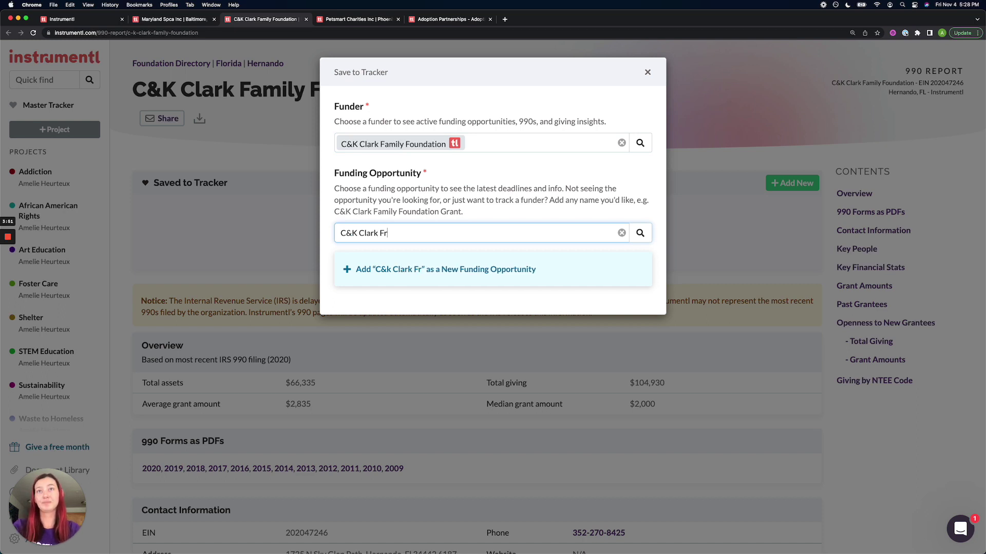
click(480, 267)
click(480, 283)
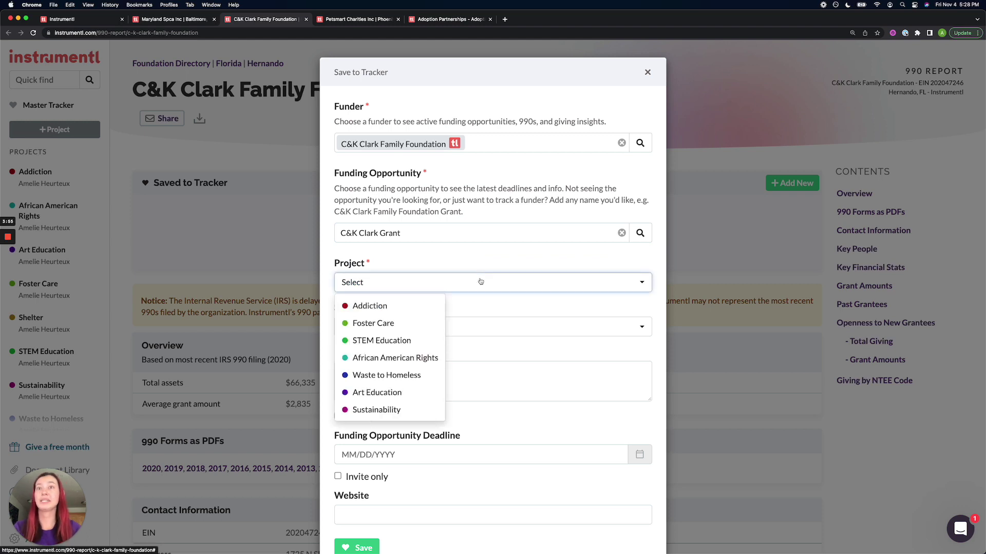
click(426, 325)
scroll(427, 328, down, 1)
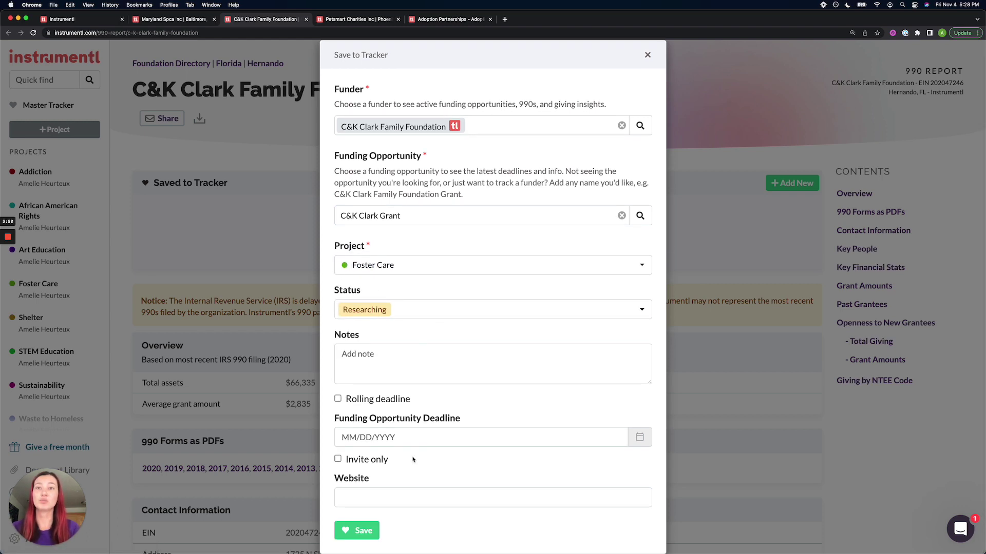
click(365, 534)
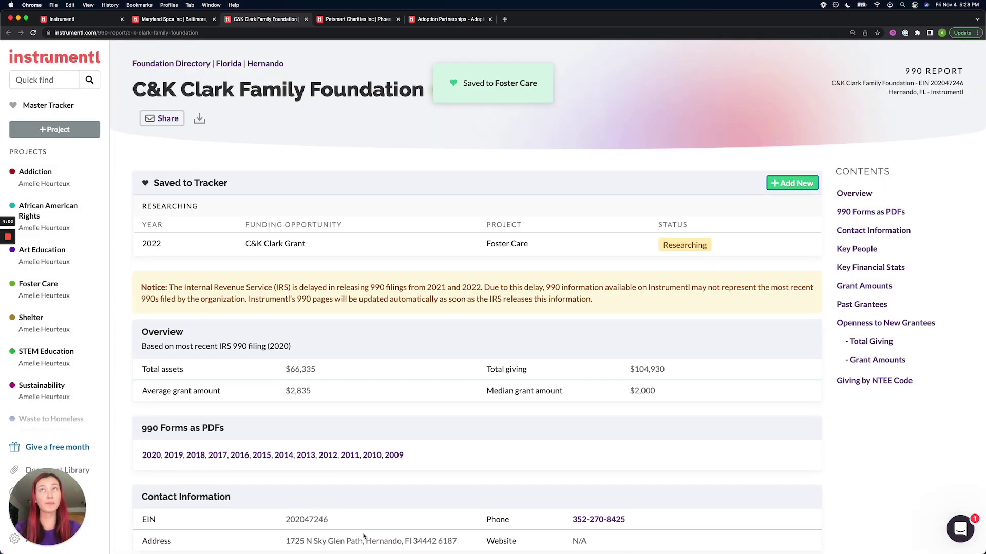
Return to the Maryland Spca report and bring up the Quick find lookup
click(168, 22)
scroll(234, 166, up, 4)
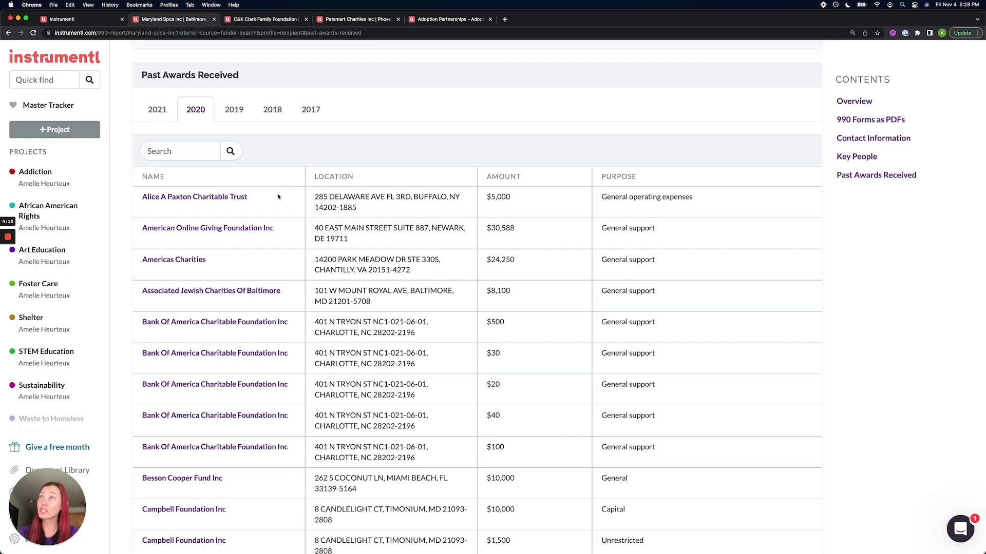
click(68, 84)
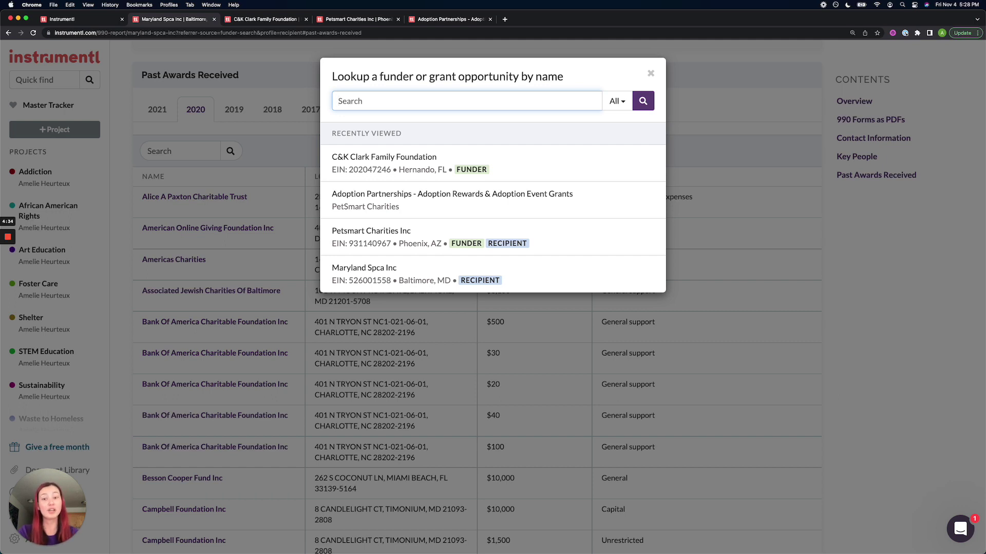
key(super+Tab)
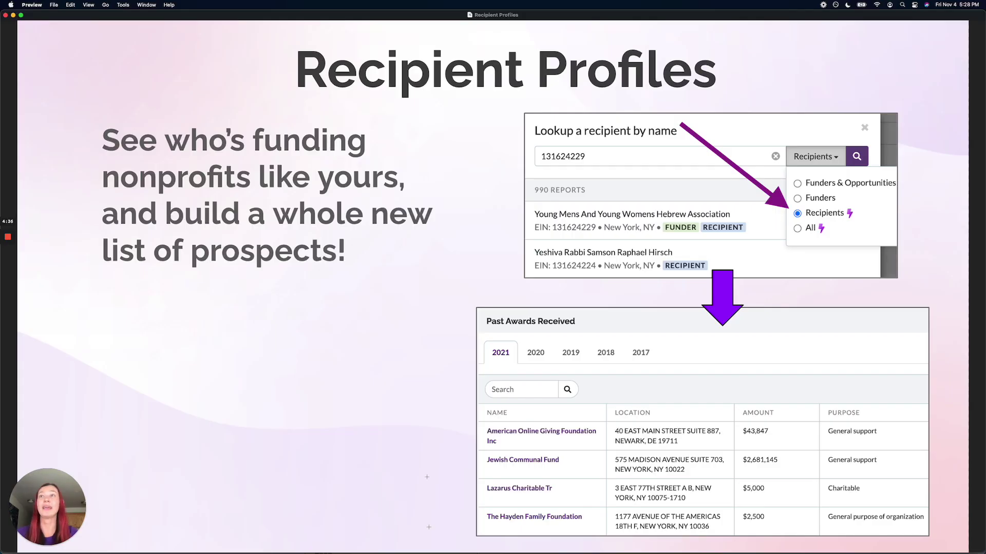